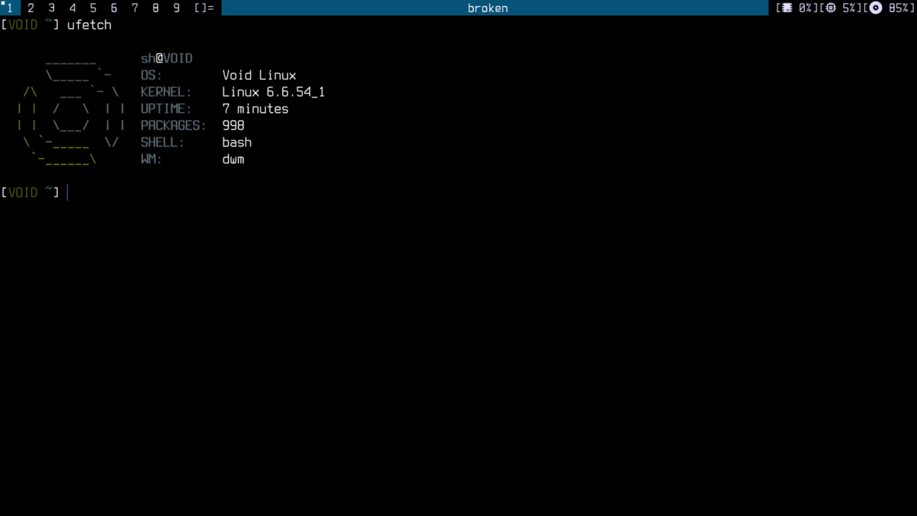
pyautogui.write('vim ')
pyautogui.write('.bash_')
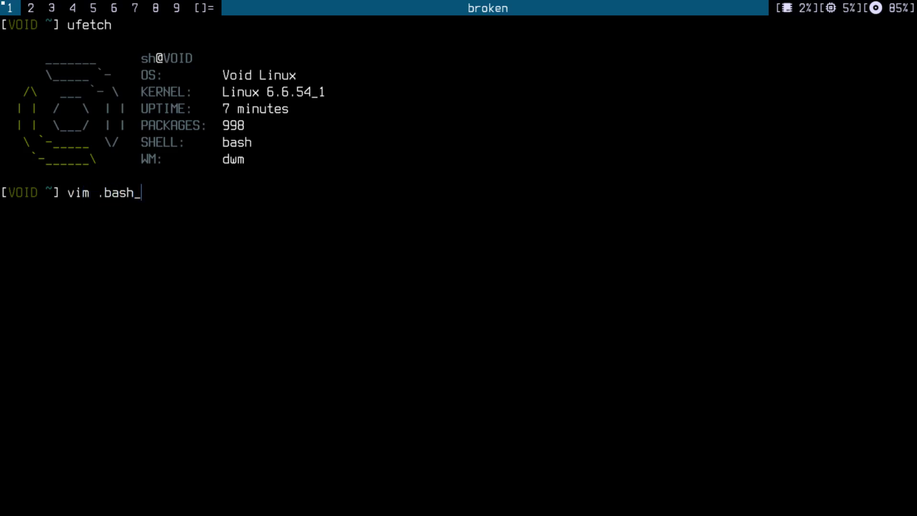
pyautogui.write('aliases')
# - Open .bash_aliases in Vim and move the cursor onto the update alias command
pyautogui.press('Return')
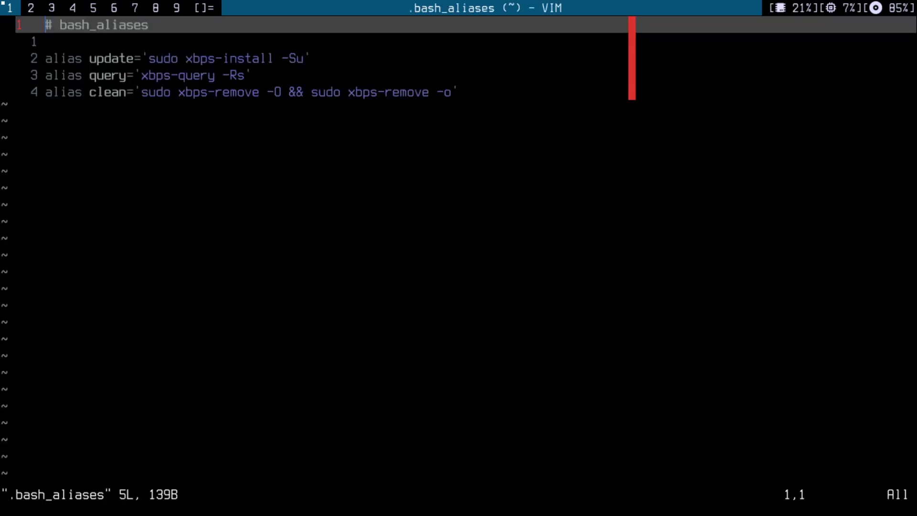
pyautogui.press('j')
pyautogui.press('j')
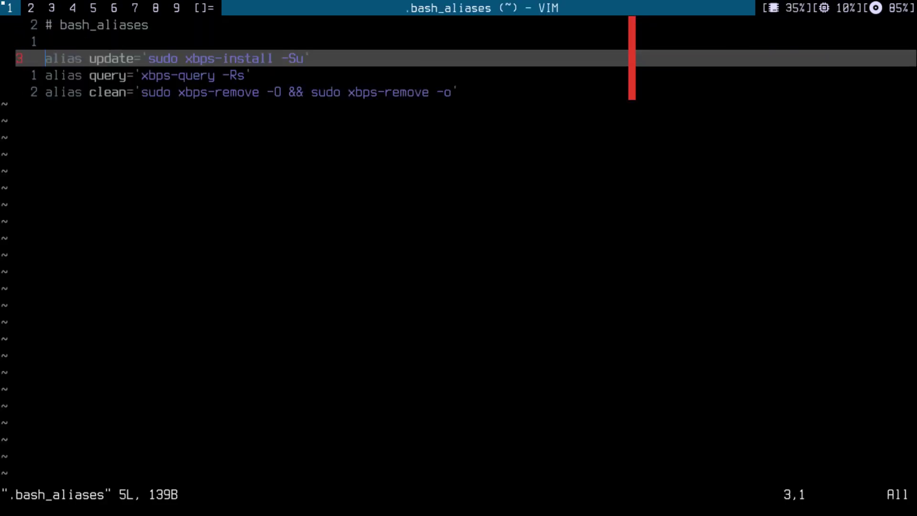
pyautogui.press('j')
pyautogui.press('j')
pyautogui.press('k')
pyautogui.press('k')
pyautogui.press('k')
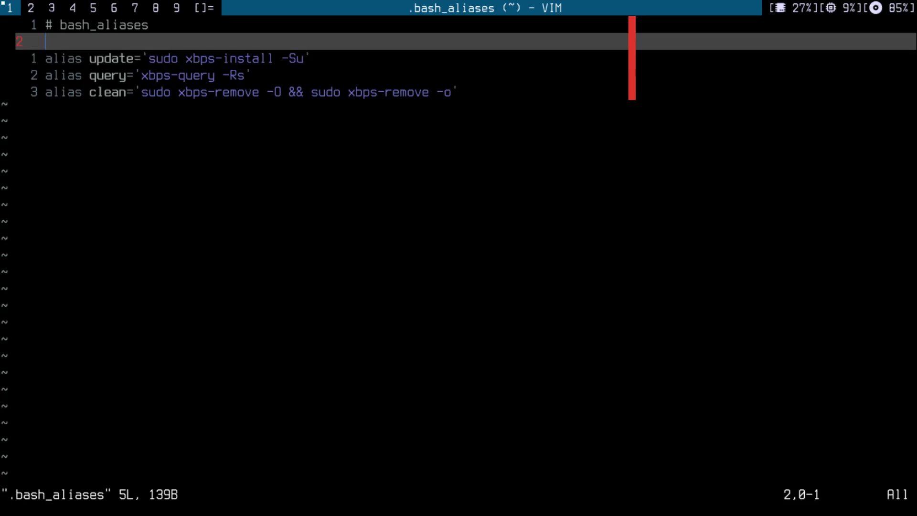
pyautogui.press('j')
pyautogui.press('l')
pyautogui.press('l')
pyautogui.press('l')
pyautogui.press('l')
pyautogui.press('l')
pyautogui.press('l')
pyautogui.press('l')
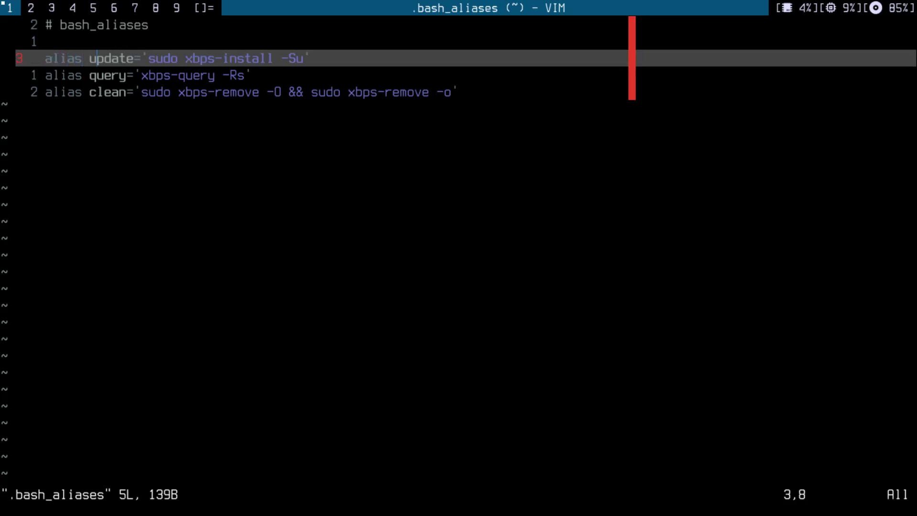
pyautogui.press('l')
pyautogui.press('l')
pyautogui.press('l')
pyautogui.press('l')
pyautogui.press('l')
pyautogui.press('l')
pyautogui.press('l')
# - Open a second st terminal, swap it into the master area, and erase its xbps-install -Su command
pyautogui.hotkey('alt', 'shift', 'Return')
pyautogui.write('sudo')
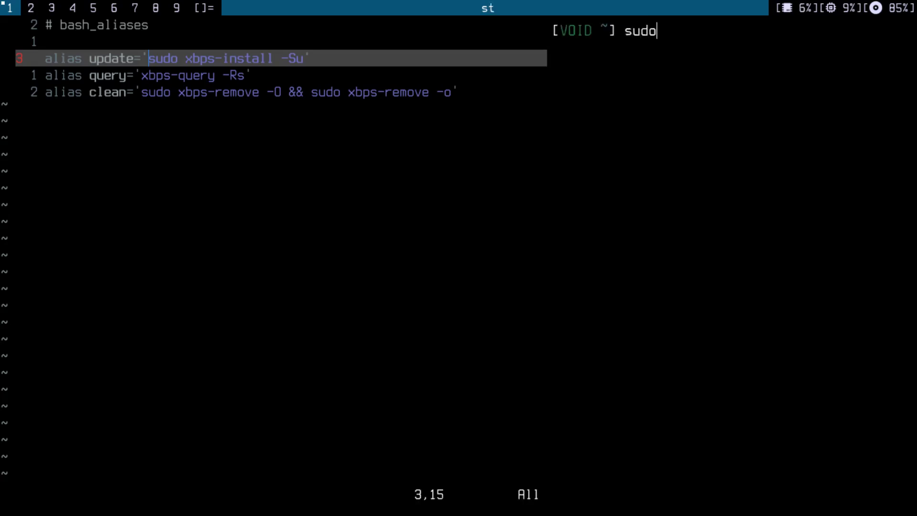
pyautogui.write(' xbps-install ')
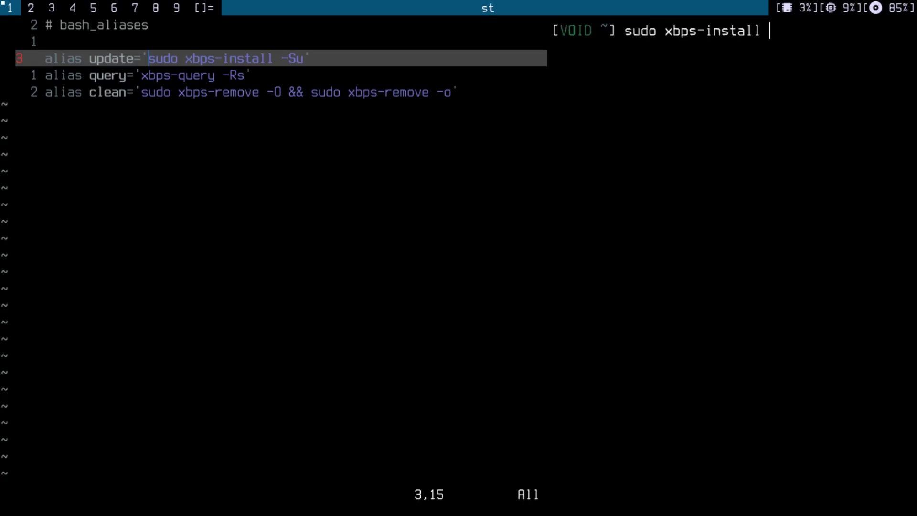
pyautogui.write('-Sy')
pyautogui.press('BackSpace')
pyautogui.write('u')
pyautogui.press('super+Return')
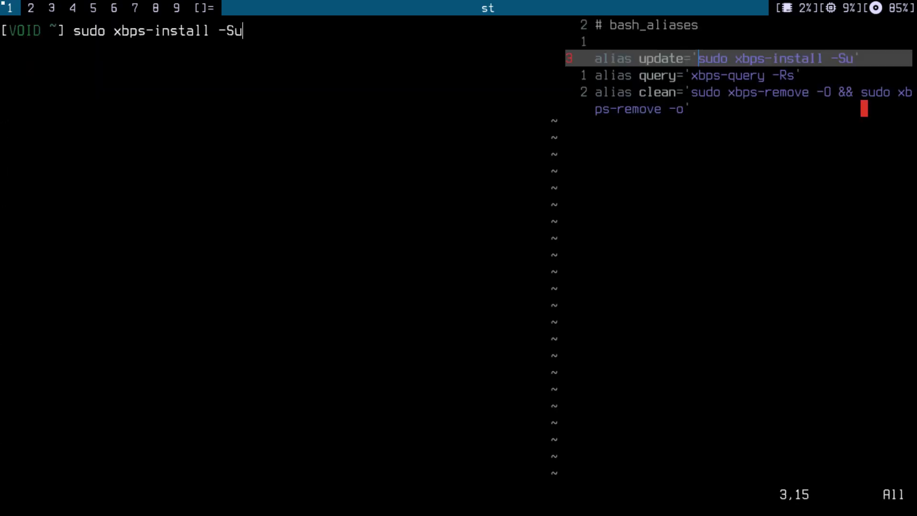
pyautogui.press('BackSpace')
pyautogui.press('BackSpace')
pyautogui.press('BackSpace')
pyautogui.press('BackSpace')
pyautogui.press('BackSpace')
pyautogui.press('BackSpace')
pyautogui.press('BackSpace')
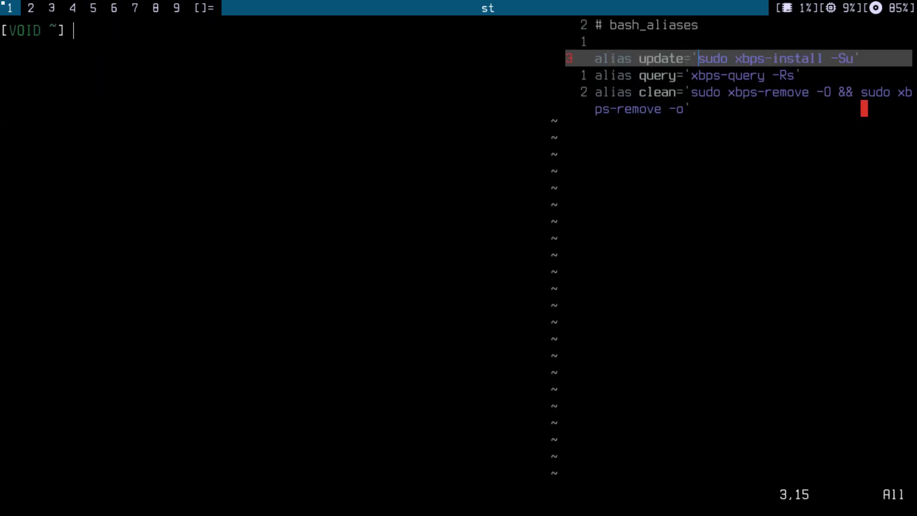
pyautogui.write('update')
# - Run the update alias in the terminal; it fails to reach the repository
pyautogui.press('BackSpace')
pyautogui.press('BackSpace')
pyautogui.press('BackSpace')
pyautogui.press('BackSpace')
pyautogui.press('BackSpace')
pyautogui.press('BackSpace')
pyautogui.write('updtae')
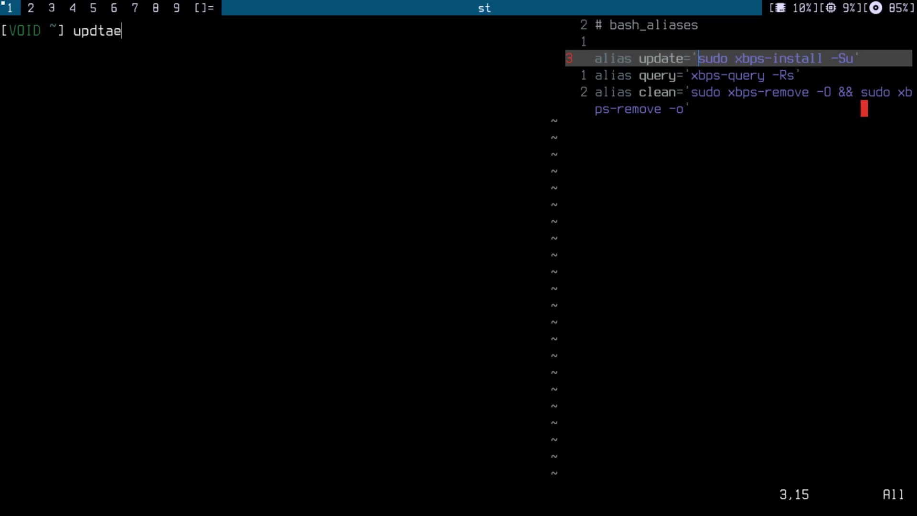
pyautogui.press('BackSpace')
pyautogui.press('BackSpace')
pyautogui.press('BackSpace')
pyautogui.write('ate')
pyautogui.press('Return')
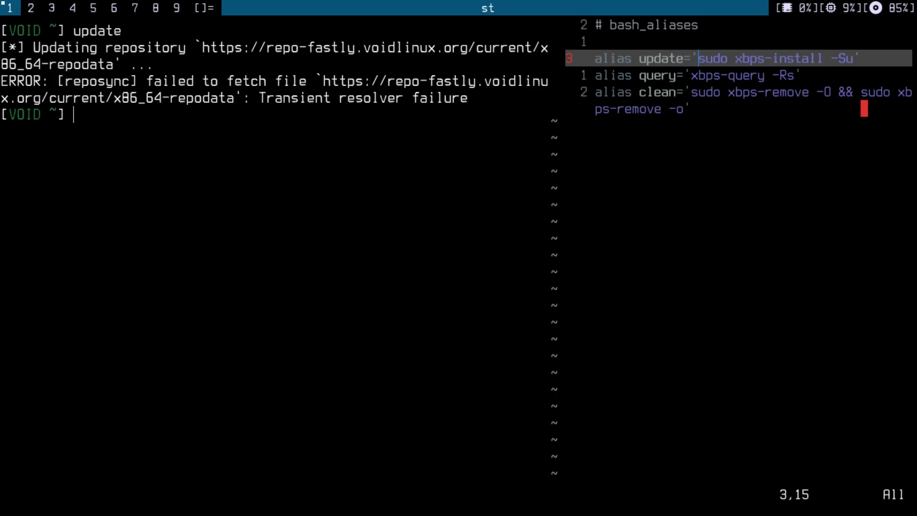
# - Clear and close the terminal, then move down to the clean alias in Vim
pyautogui.hotkey('ctrl', 'l')
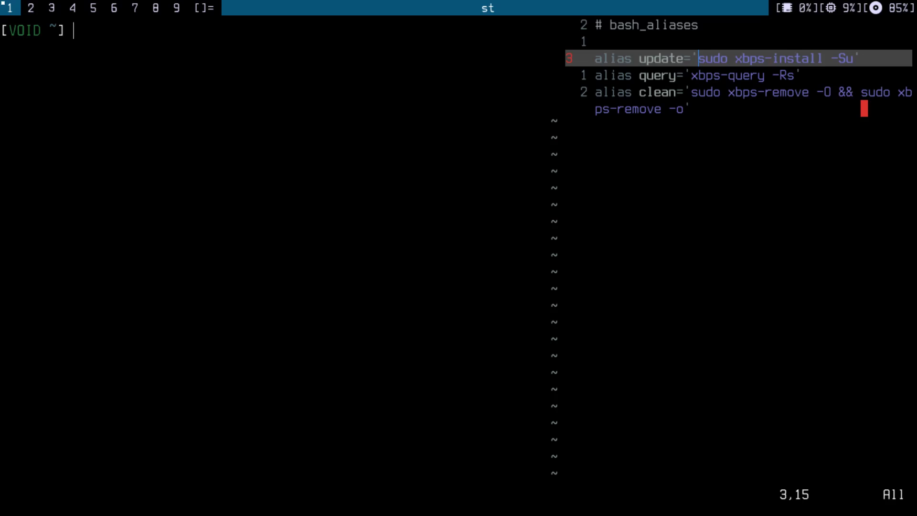
pyautogui.hotkey('ctrl', 'd')
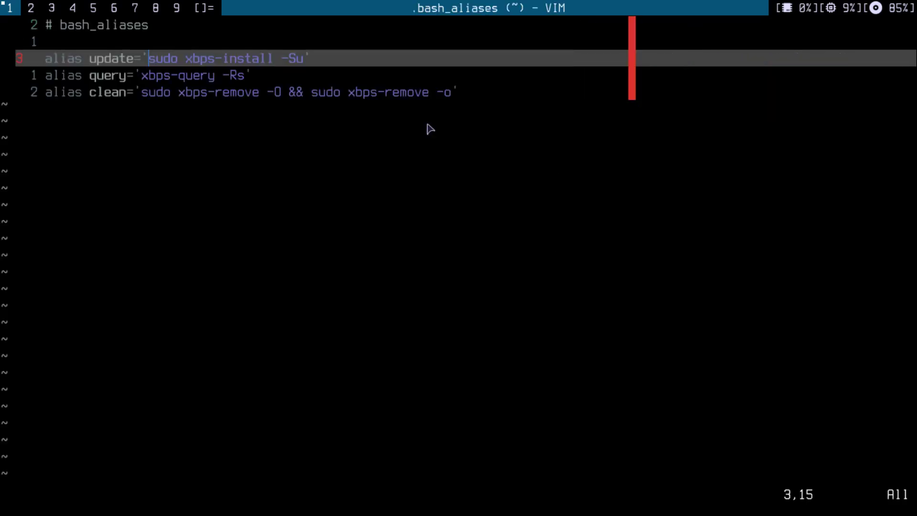
pyautogui.press('j')
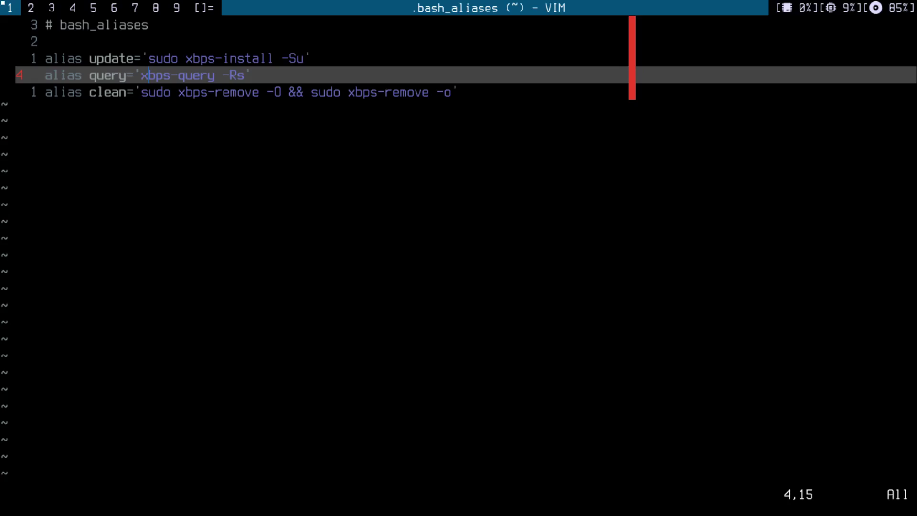
pyautogui.press('j')
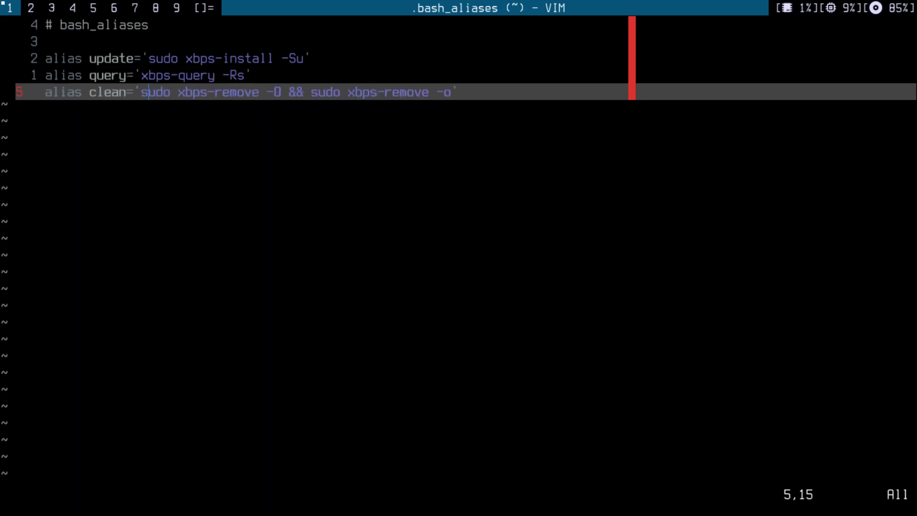
pyautogui.write('oalias ')
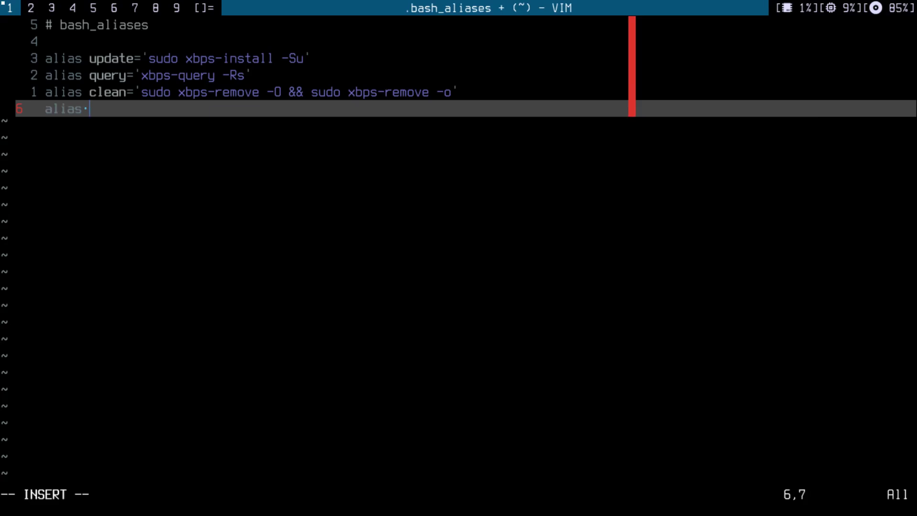
pyautogui.write('install')
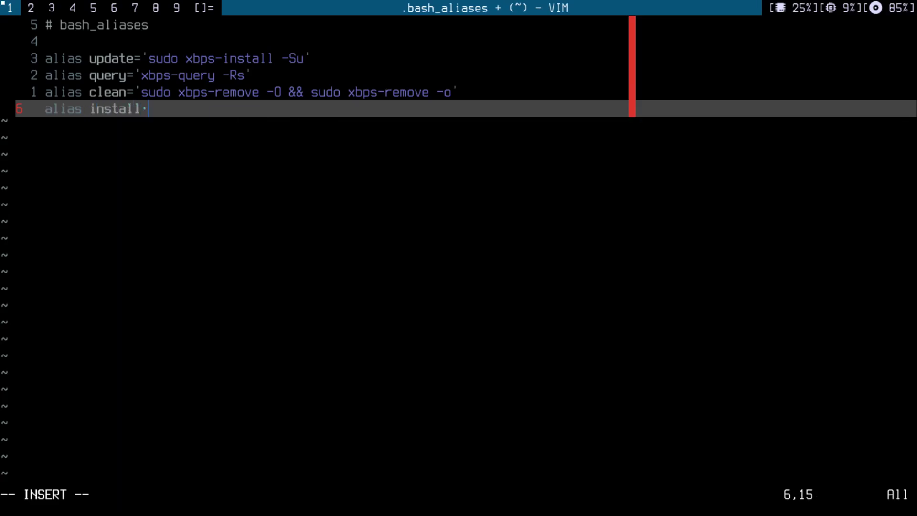
# - Add an install alias for 'sudo xbps-install -S' at the end of .bash_aliases
pyautogui.press('BackSpace')
pyautogui.write('=')
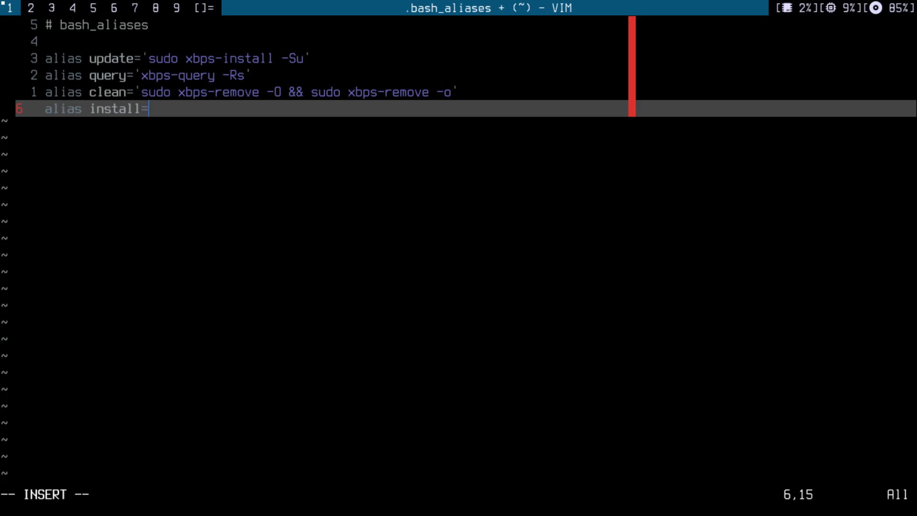
pyautogui.write('"')
pyautogui.press('BackSpace')
pyautogui.write("'")
pyautogui.write('sudo')
pyautogui.press('BackSpace')
pyautogui.write('o ')
pyautogui.write('xbps-install')
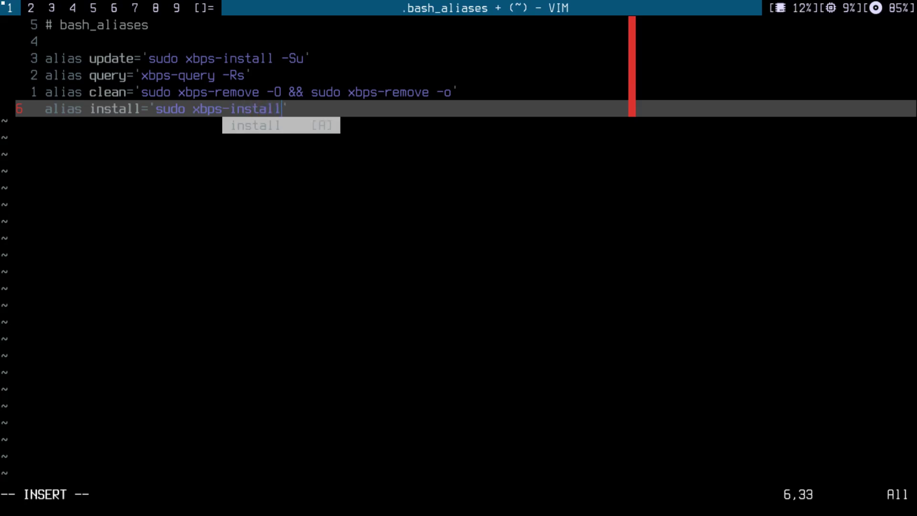
pyautogui.write(' -S')
pyautogui.press('Escape')
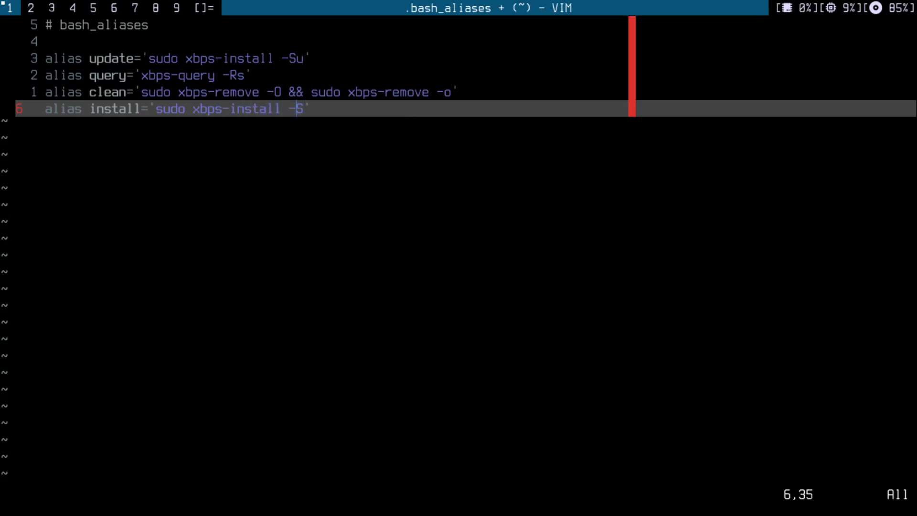
# - Remove the trailing blank line and save .bash_aliases with :w
pyautogui.press('o')
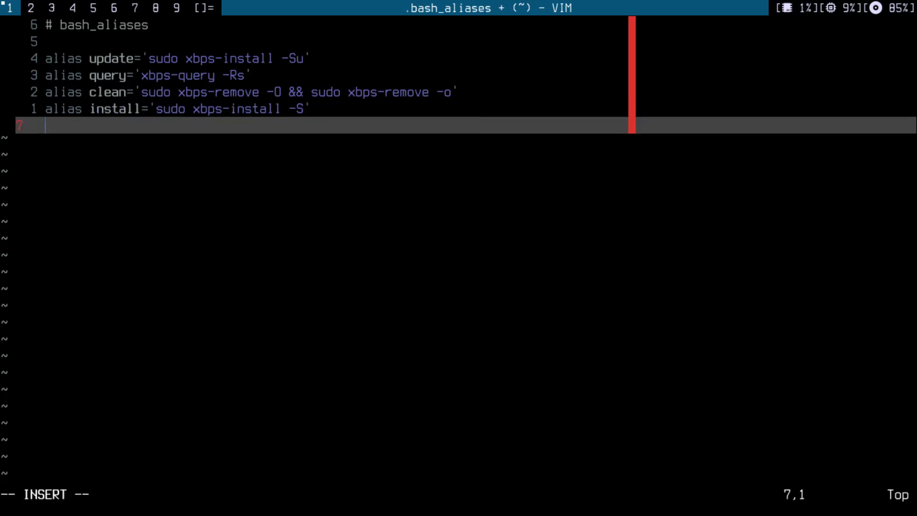
pyautogui.press('Escape')
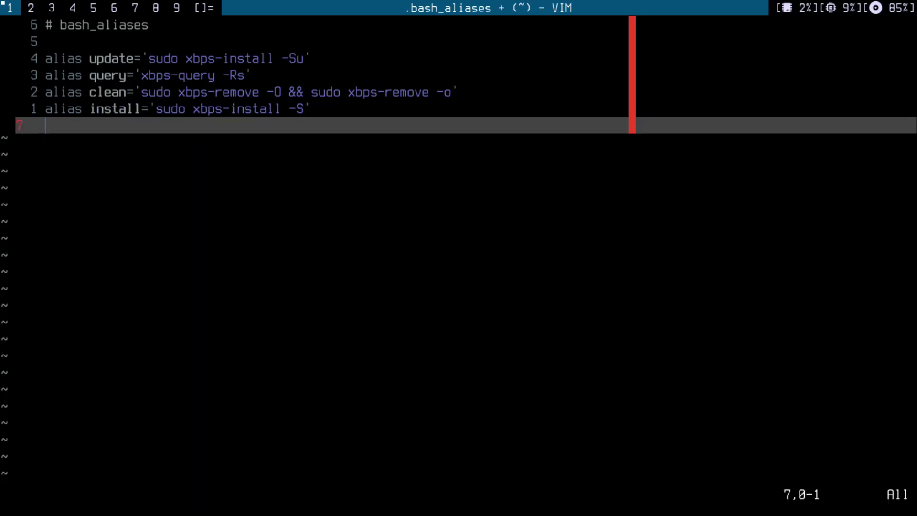
pyautogui.press('d')
pyautogui.press('d')
pyautogui.write(':wq')
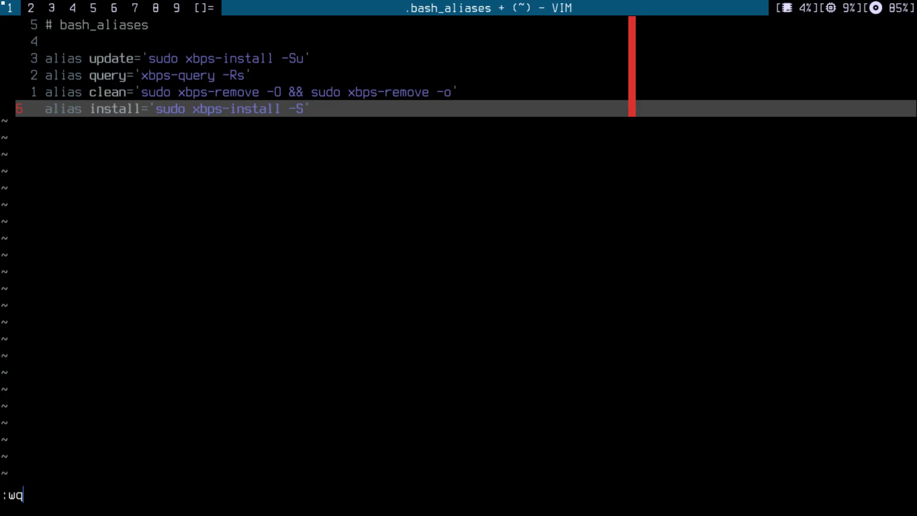
pyautogui.press('BackSpace')
pyautogui.press('Return')
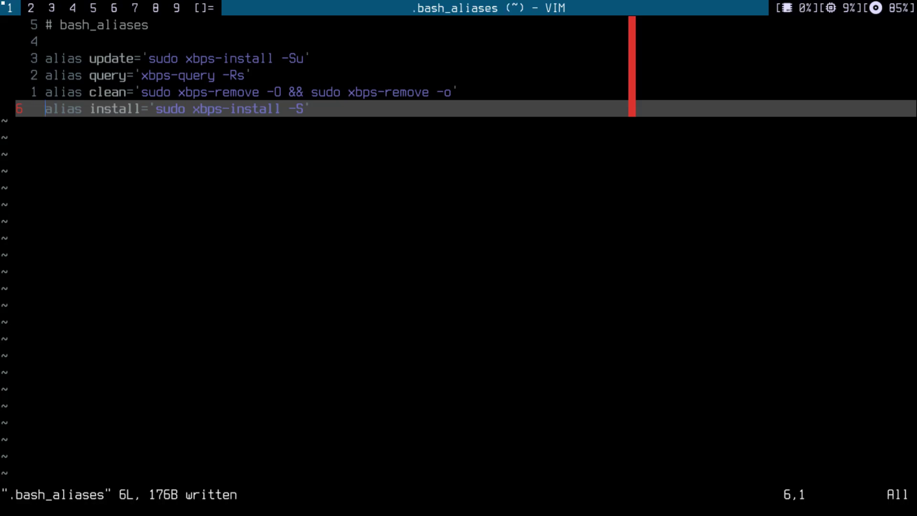
pyautogui.write(':e ')
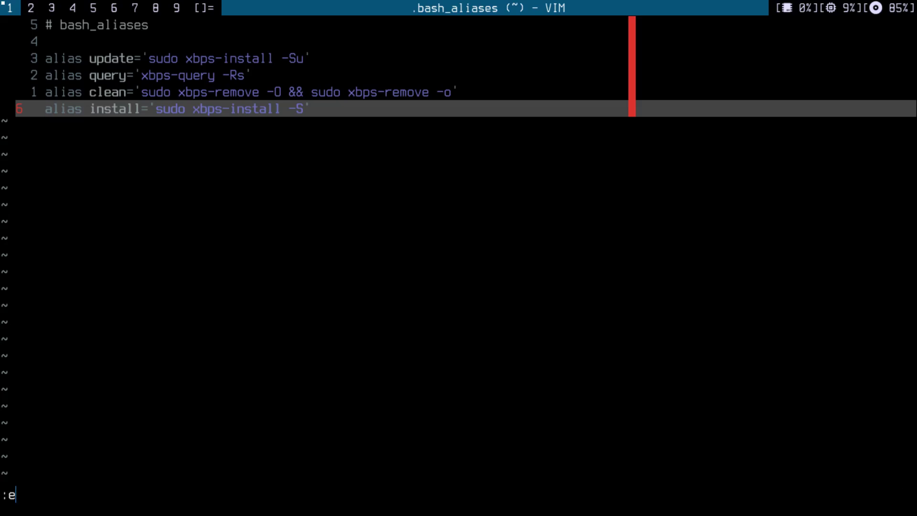
pyautogui.write('.bash_aliases')
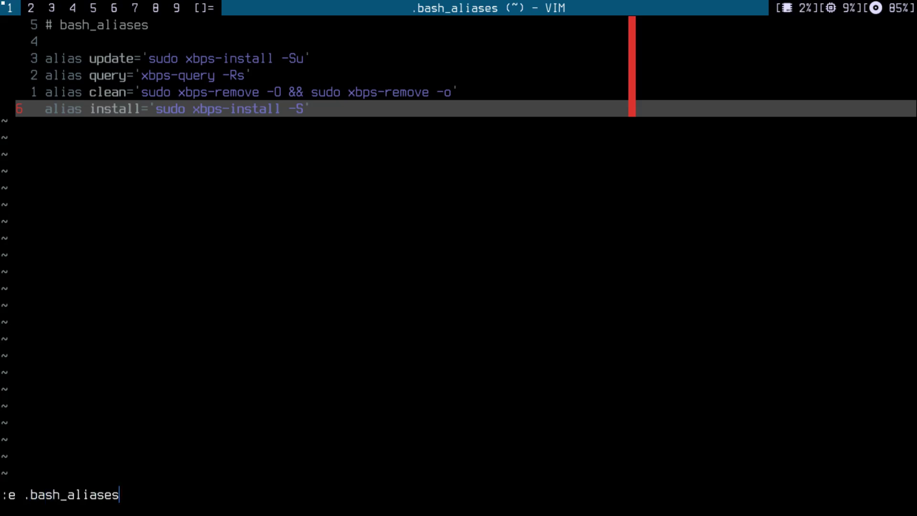
# - Open .bashrc with :e and move to the line sourcing $HOME/.bash_aliases
pyautogui.press('Tab')
pyautogui.press('Tab')
pyautogui.press('Return')
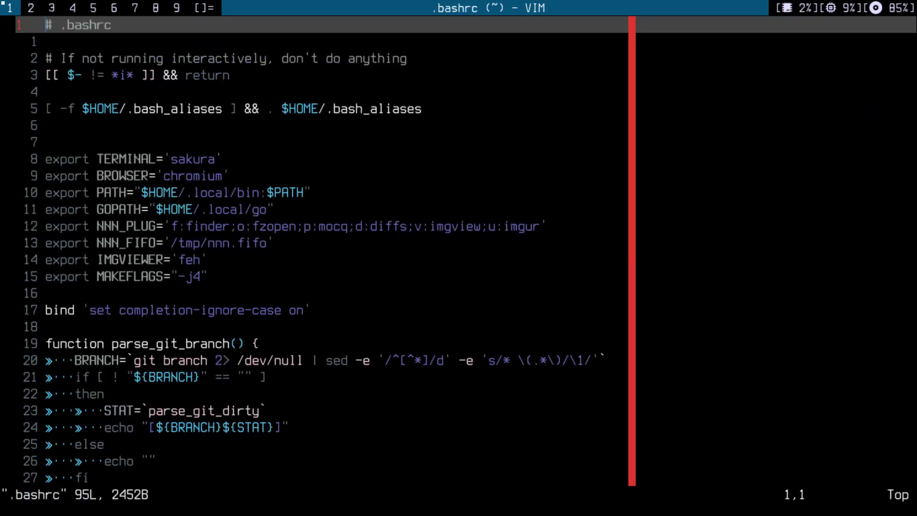
pyautogui.press('j')
pyautogui.press('j')
pyautogui.press('j')
pyautogui.press('j')
pyautogui.press('j')
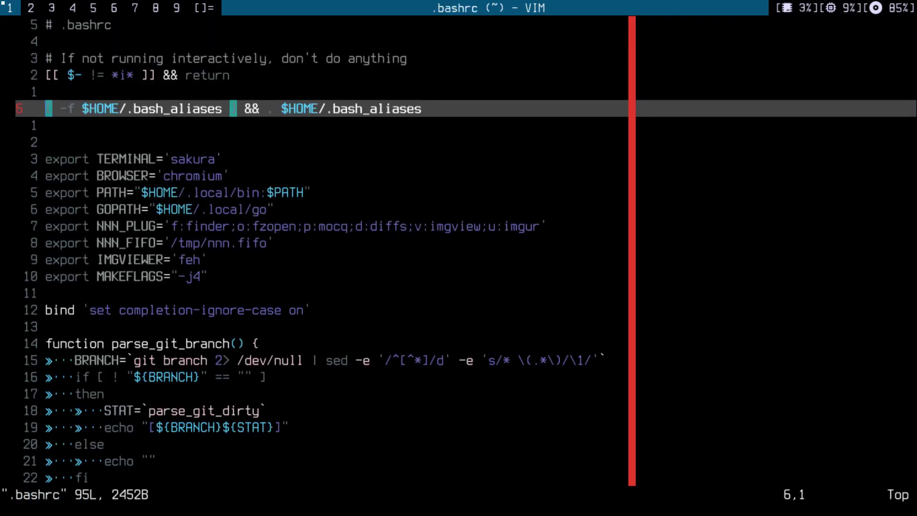
pyautogui.press('l')
pyautogui.press('l')
pyautogui.press('l')
pyautogui.press('l')
pyautogui.press('l')
pyautogui.press('l')
pyautogui.press('l')
pyautogui.press('l')
pyautogui.press('l')
pyautogui.press('h')
pyautogui.press('h')
pyautogui.press('h')
pyautogui.press('h')
pyautogui.press('h')
pyautogui.press('h')
# - Duplicate the .bash_aliases source line directly below itself with yyp
pyautogui.press('u')
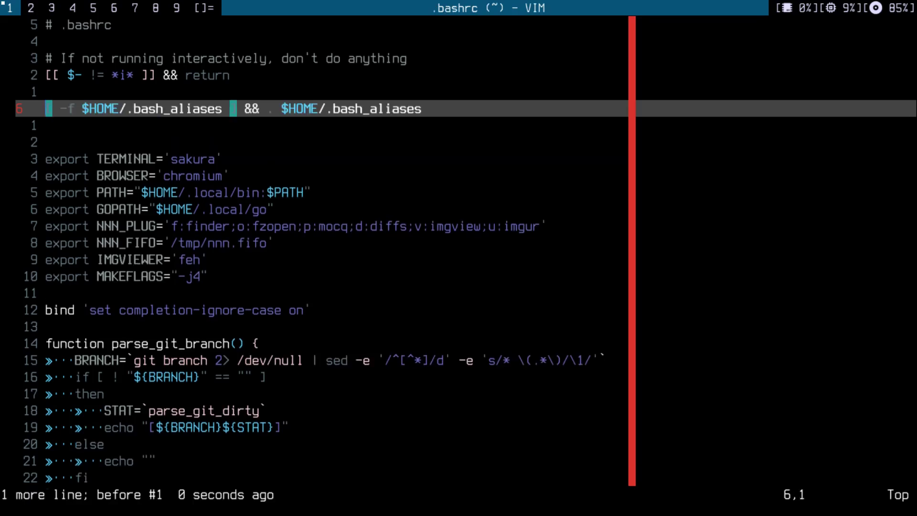
pyautogui.press('j')
pyautogui.press('l')
pyautogui.press('l')
pyautogui.press('l')
pyautogui.press('l')
pyautogui.press('l')
pyautogui.press('l')
pyautogui.press('l')
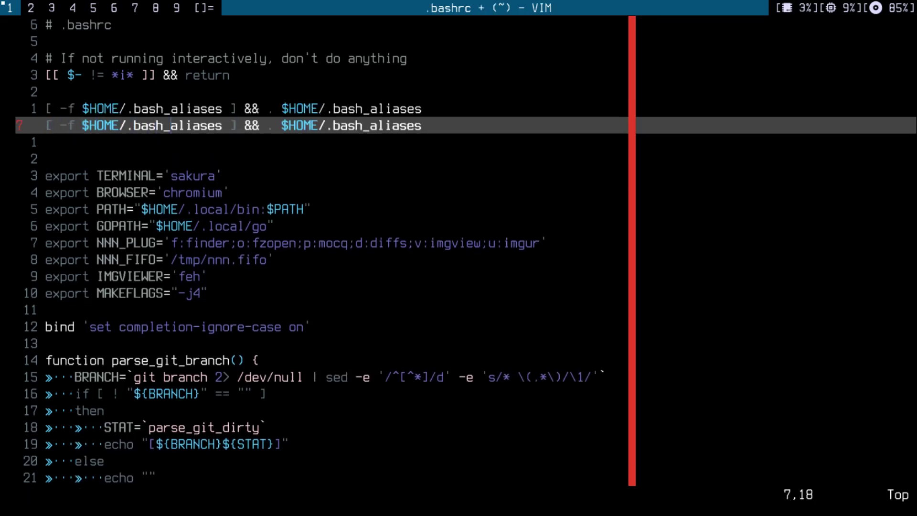
pyautogui.press('l')
pyautogui.press('l')
pyautogui.press('l')
pyautogui.press('l')
pyautogui.press('l')
# - Change the first .bash_aliases name on the copied line to .bash_exports
pyautogui.press('i')
pyautogui.press('BackSpace')
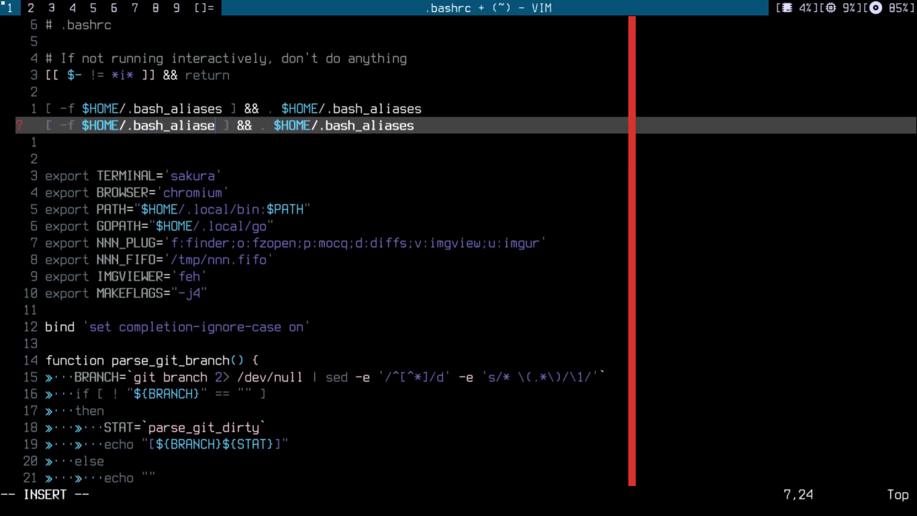
pyautogui.press('BackSpace')
pyautogui.press('BackSpace')
pyautogui.press('BackSpace')
pyautogui.press('BackSpace')
pyautogui.press('BackSpace')
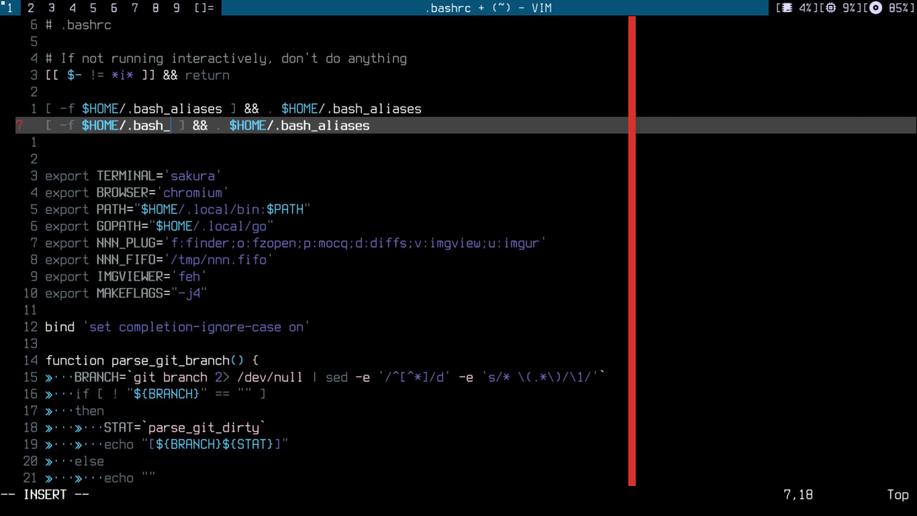
pyautogui.write('expo')
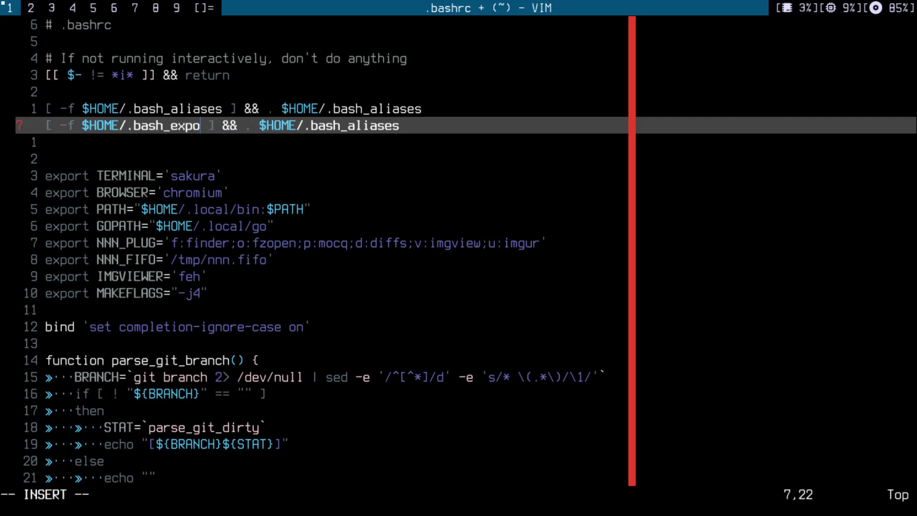
pyautogui.write('rt')
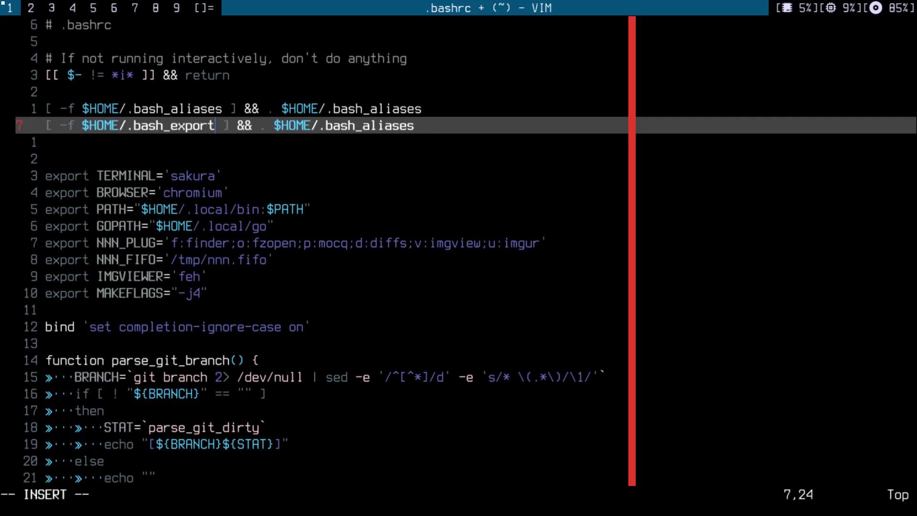
pyautogui.write('s')
pyautogui.press('Escape')
# - Change the second .bash_aliases name on the copied line to .bash_exports
pyautogui.press('l')
pyautogui.press('l')
pyautogui.press('l')
pyautogui.press('l')
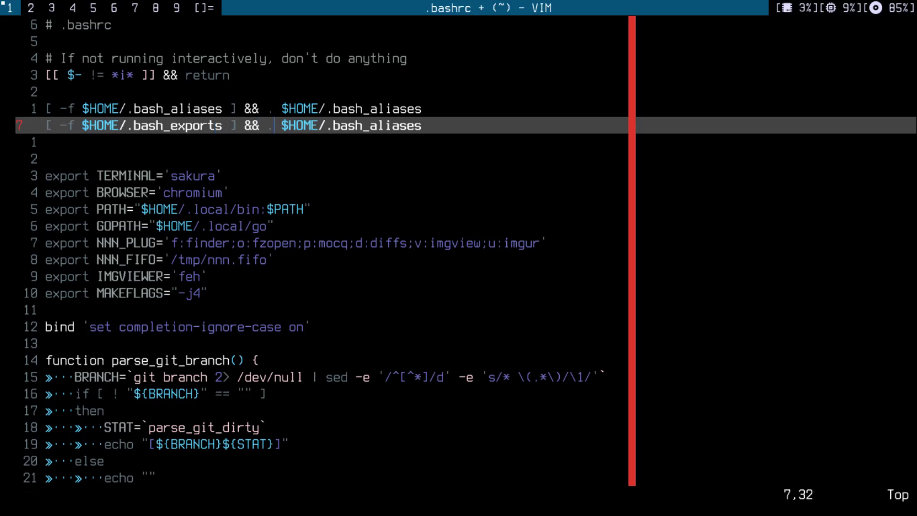
pyautogui.press('A')
pyautogui.press('BackSpace')
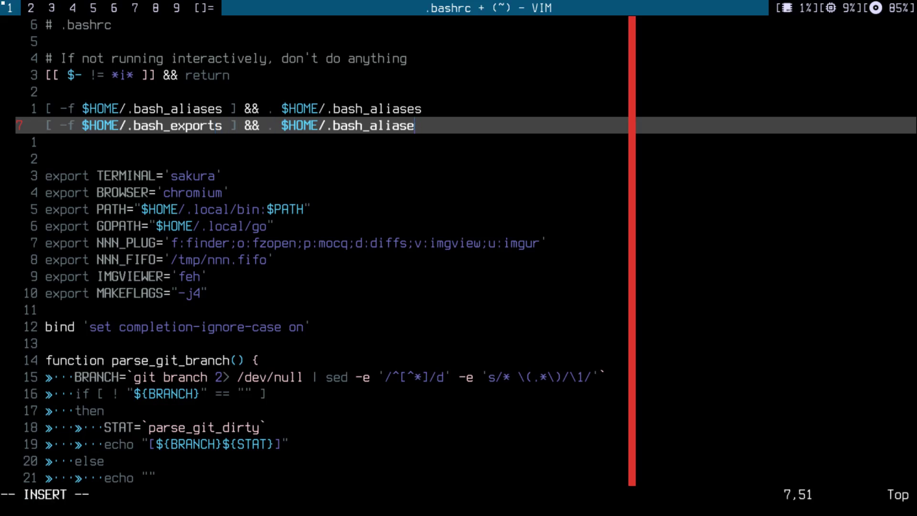
pyautogui.press('BackSpace')
pyautogui.press('BackSpace')
pyautogui.press('BackSpace')
pyautogui.press('BackSpace')
pyautogui.press('BackSpace')
pyautogui.write('expo')
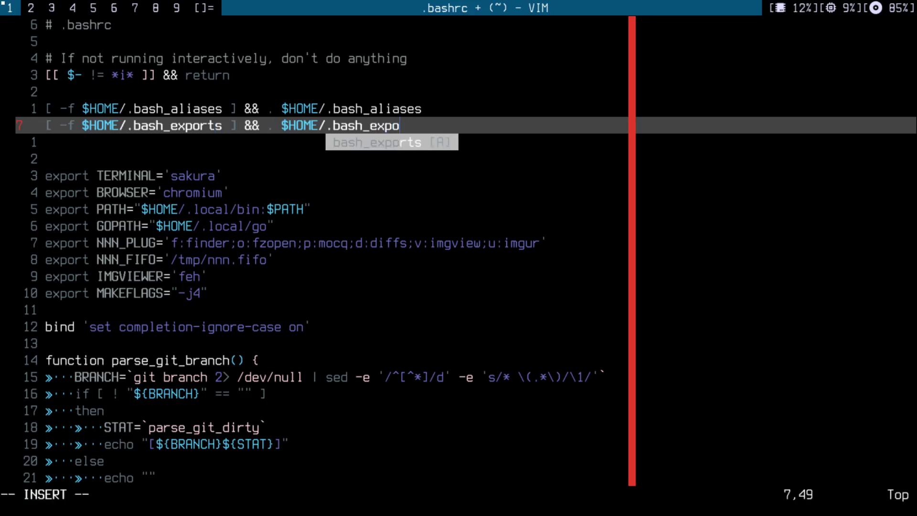
pyautogui.write('rts')
pyautogui.press('Escape')
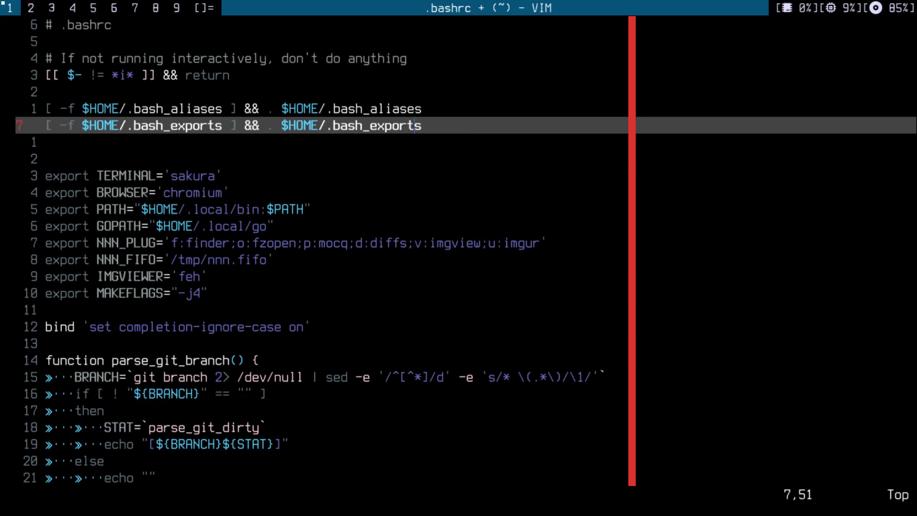
# - Move down through the export lines of .bashrc
pyautogui.press('j')
pyautogui.press('k')
pyautogui.press('j')
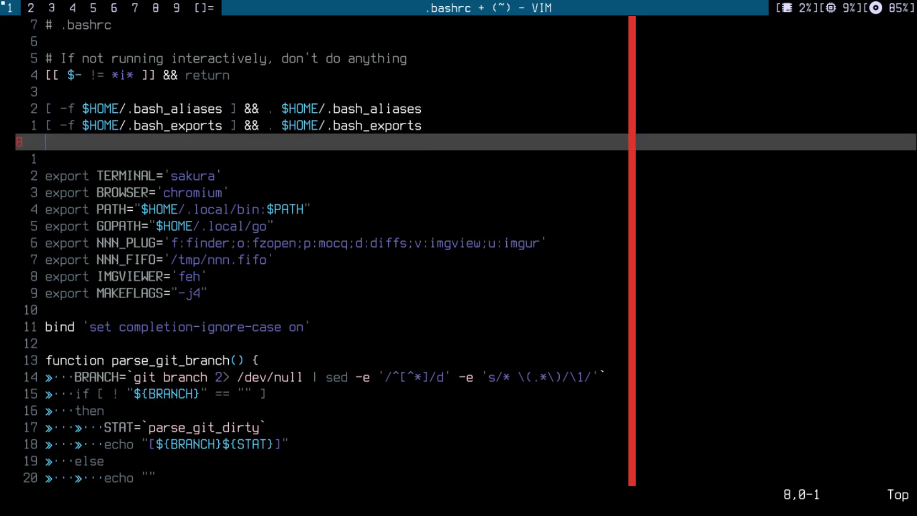
pyautogui.press('j')
pyautogui.press('j')
pyautogui.press('j')
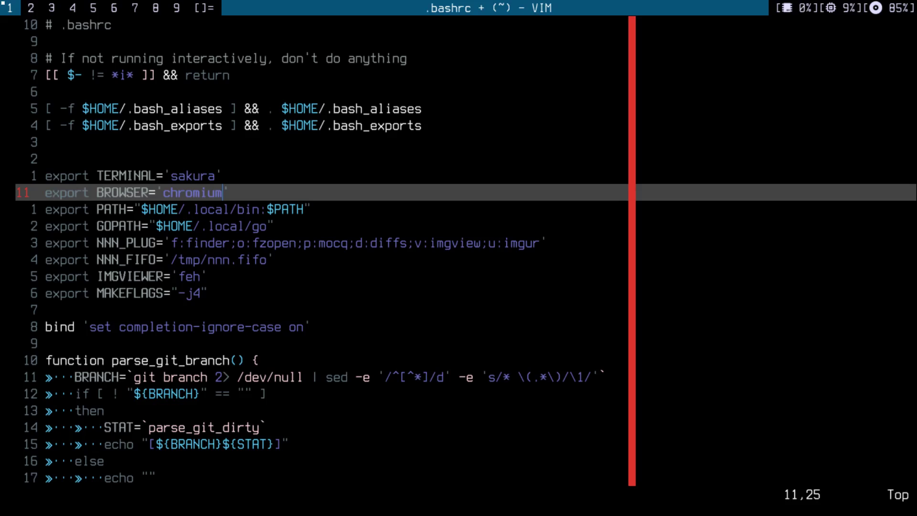
pyautogui.press('j')
pyautogui.press('j')
pyautogui.press('j')
pyautogui.press('j')
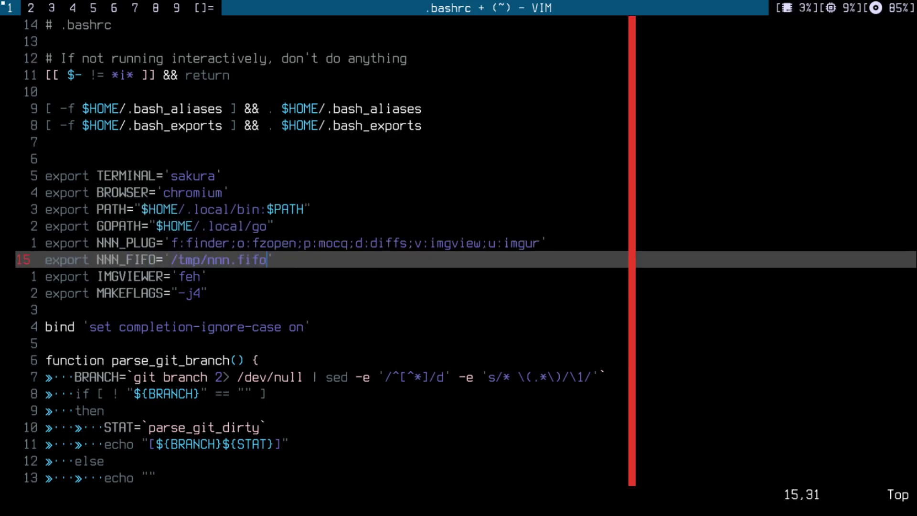
pyautogui.press('j')
pyautogui.press('j')
pyautogui.press('j')
# - Browse the git branch function, then leave .bashrc unsaved for .bash_aliases
pyautogui.press('j')
pyautogui.press('j')
pyautogui.press('j')
pyautogui.press('j')
pyautogui.press('j')
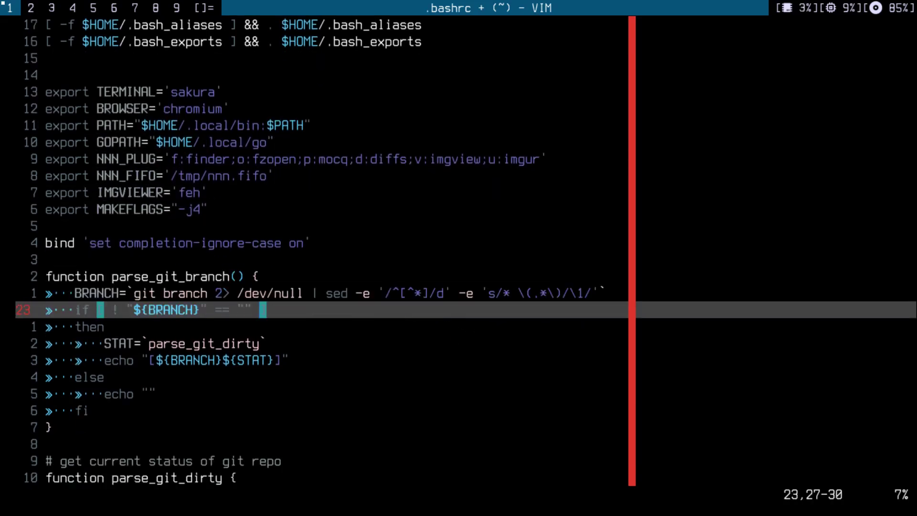
pyautogui.press('j')
pyautogui.press('j')
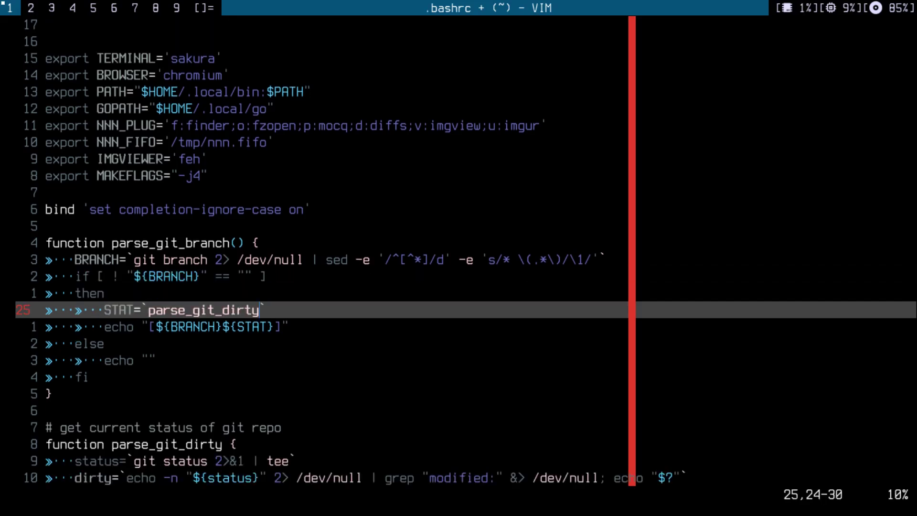
pyautogui.press('k')
pyautogui.press('k')
pyautogui.press('k')
pyautogui.press('k')
pyautogui.press('k')
pyautogui.press('k')
pyautogui.press('k')
pyautogui.press('k')
pyautogui.press('k')
pyautogui.press('k')
pyautogui.press('k')
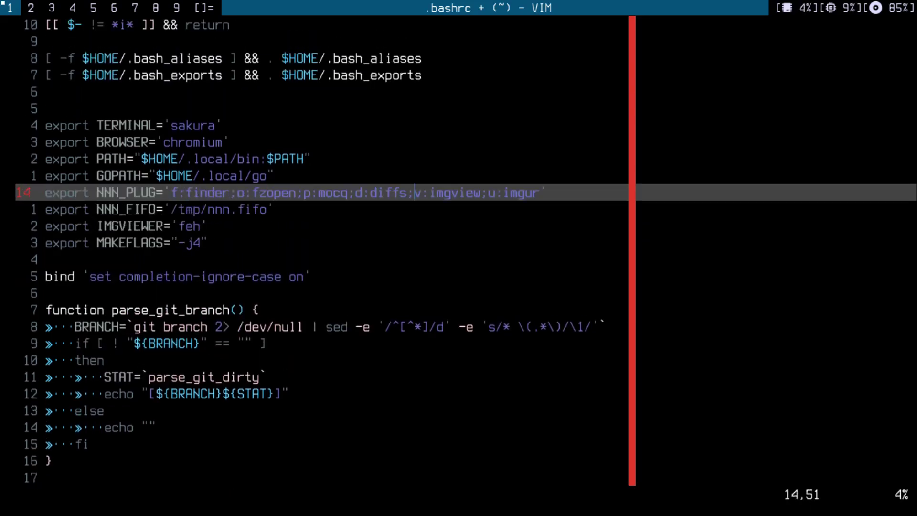
pyautogui.press('k')
pyautogui.press('k')
pyautogui.press('k')
pyautogui.press('k')
pyautogui.press('k')
pyautogui.write('k')
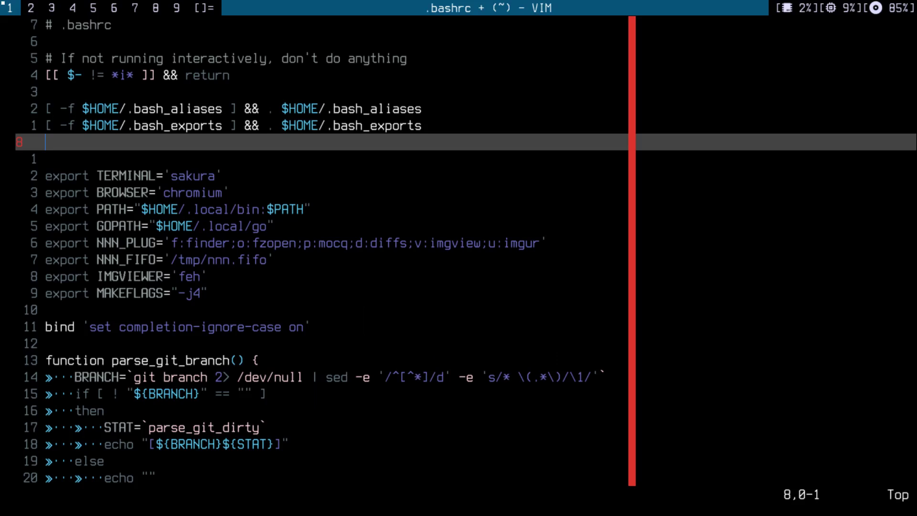
pyautogui.write(':q')
pyautogui.press('Return')
pyautogui.write(':n!')
pyautogui.press('Return')
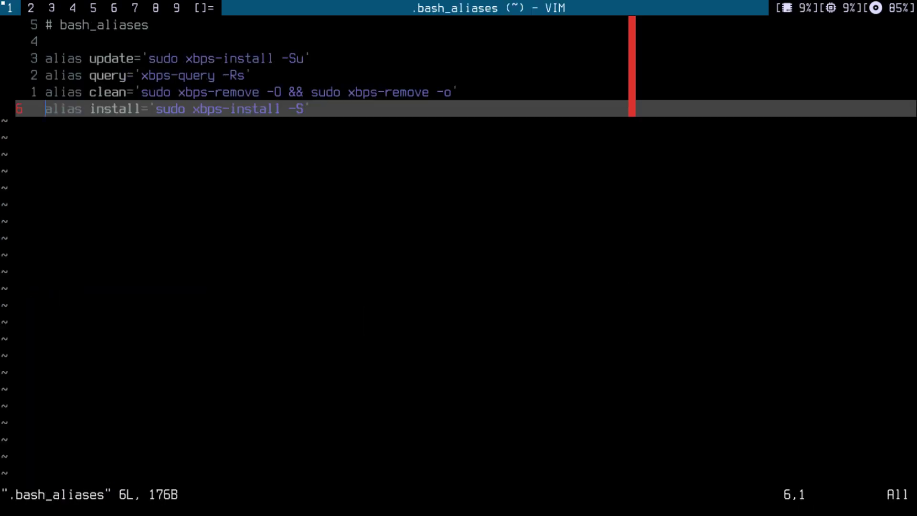